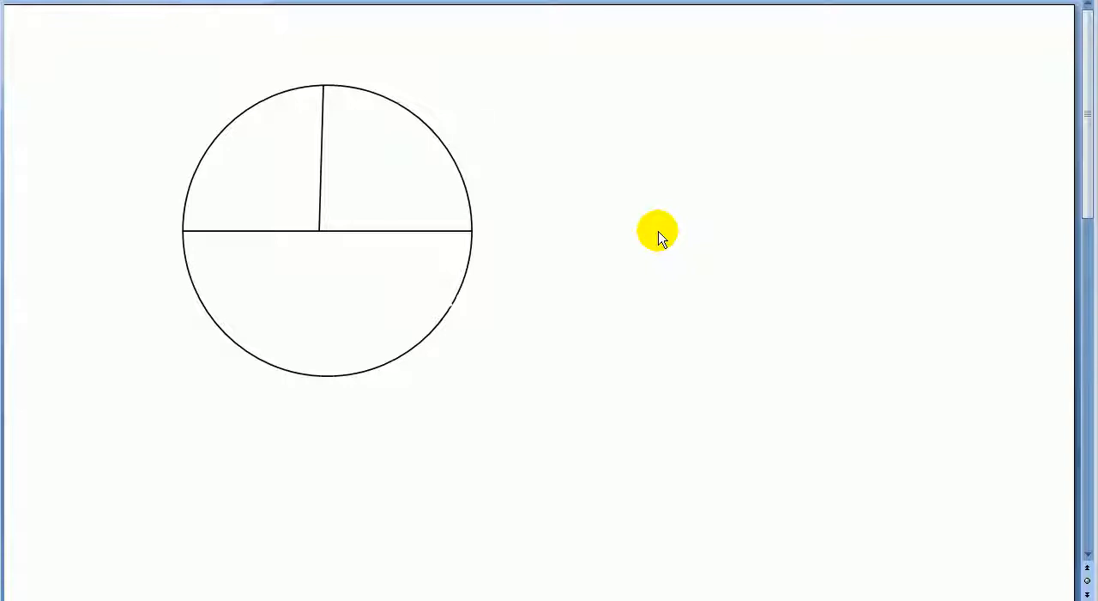
{"action": "left_click", "coordinate": [402, 110]}
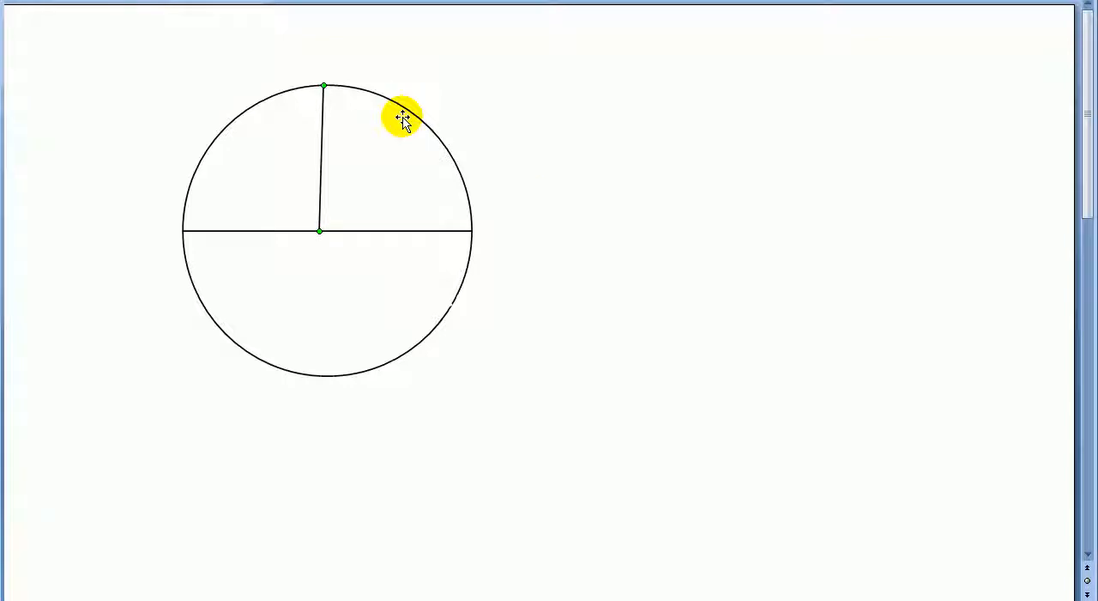
{"action": "left_click", "coordinate": [418, 118]}
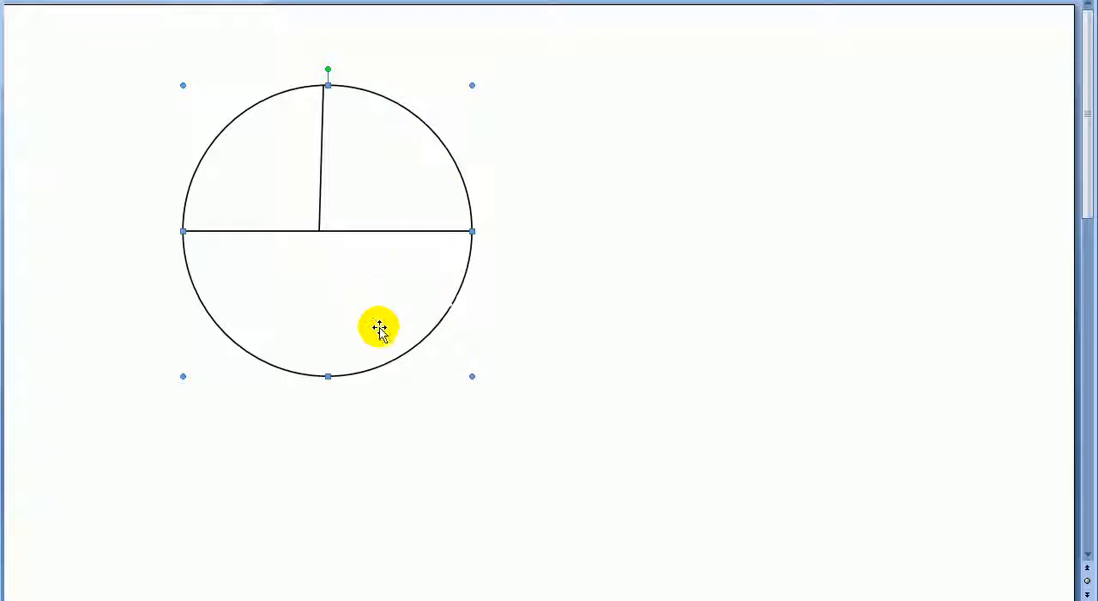
{"action": "left_click", "coordinate": [318, 217]}
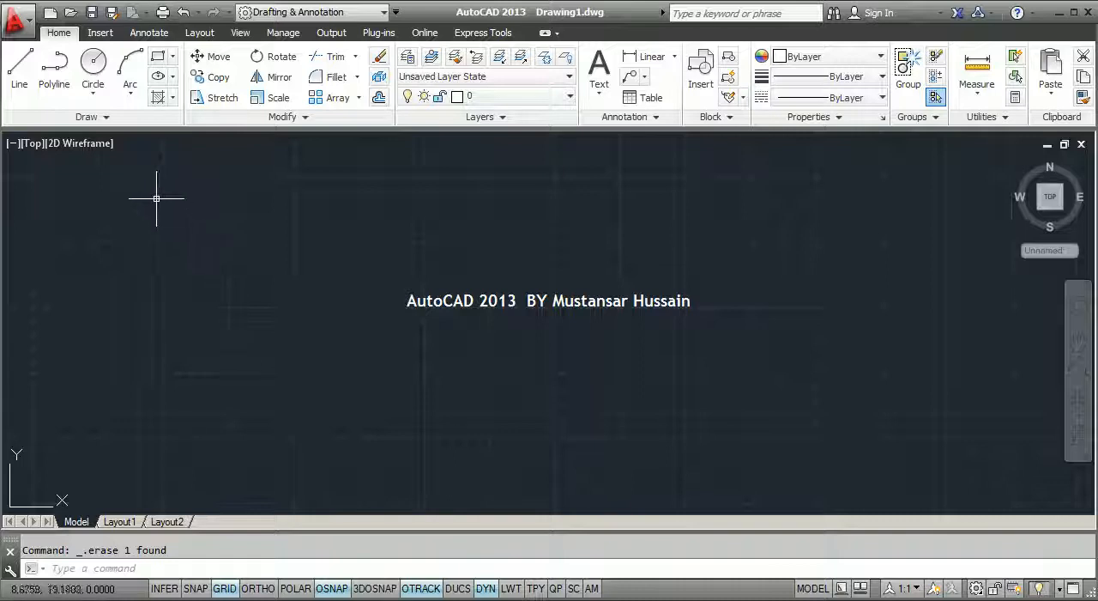
Draw a trial circle with a radius of about 3.57 in the empty drawing and erase it
{"action": "left_click", "coordinate": [97, 67]}
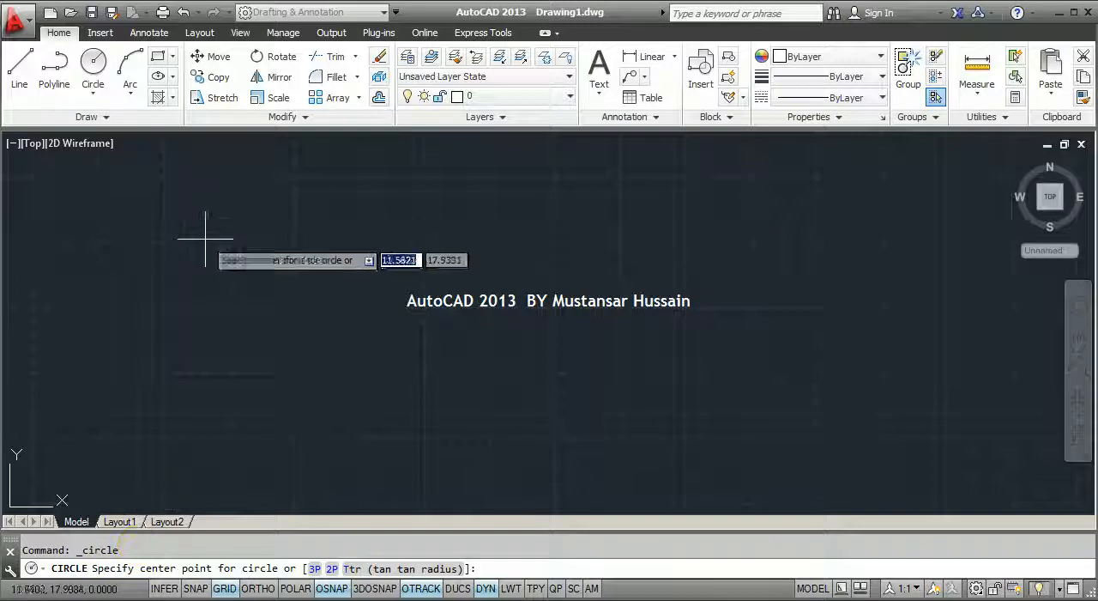
{"action": "left_click", "coordinate": [179, 226]}
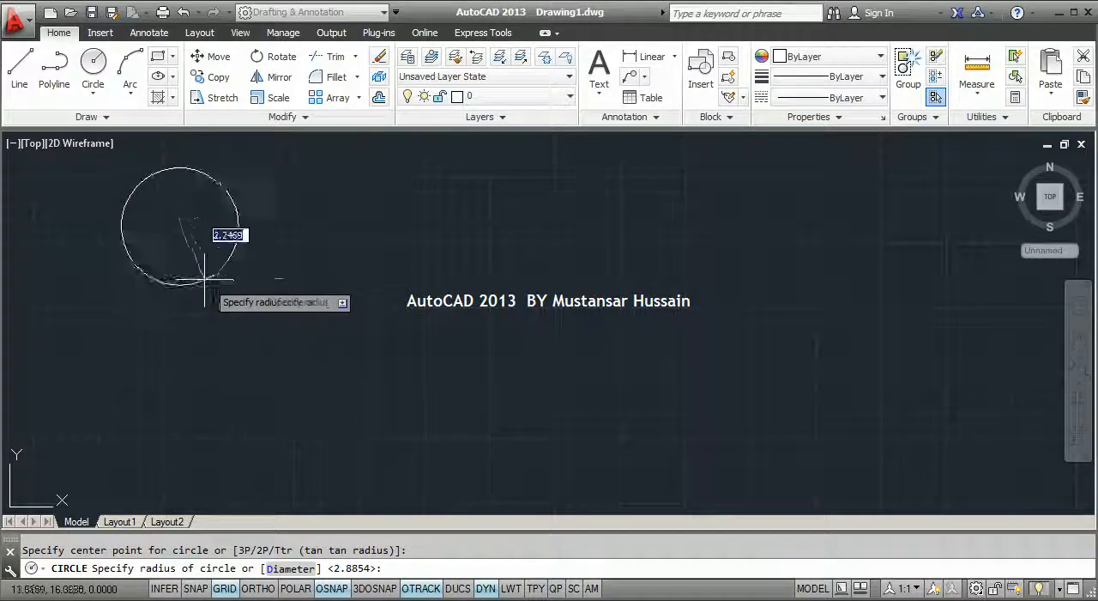
{"action": "left_click", "coordinate": [233, 302]}
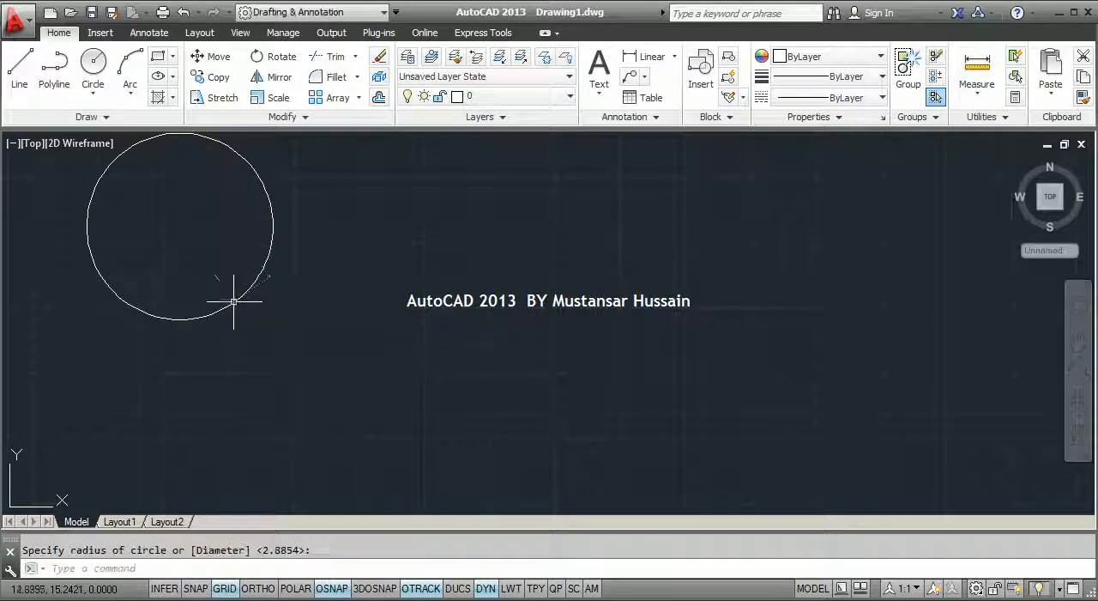
{"action": "left_click", "coordinate": [277, 301]}
{"action": "left_click", "coordinate": [232, 257]}
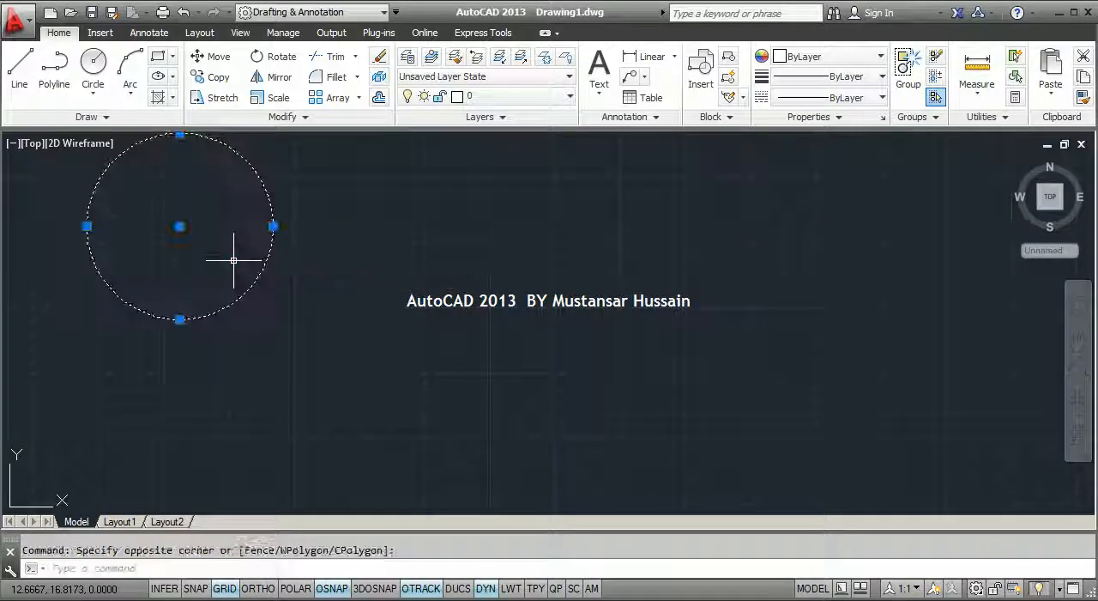
{"action": "key", "text": "Delete"}
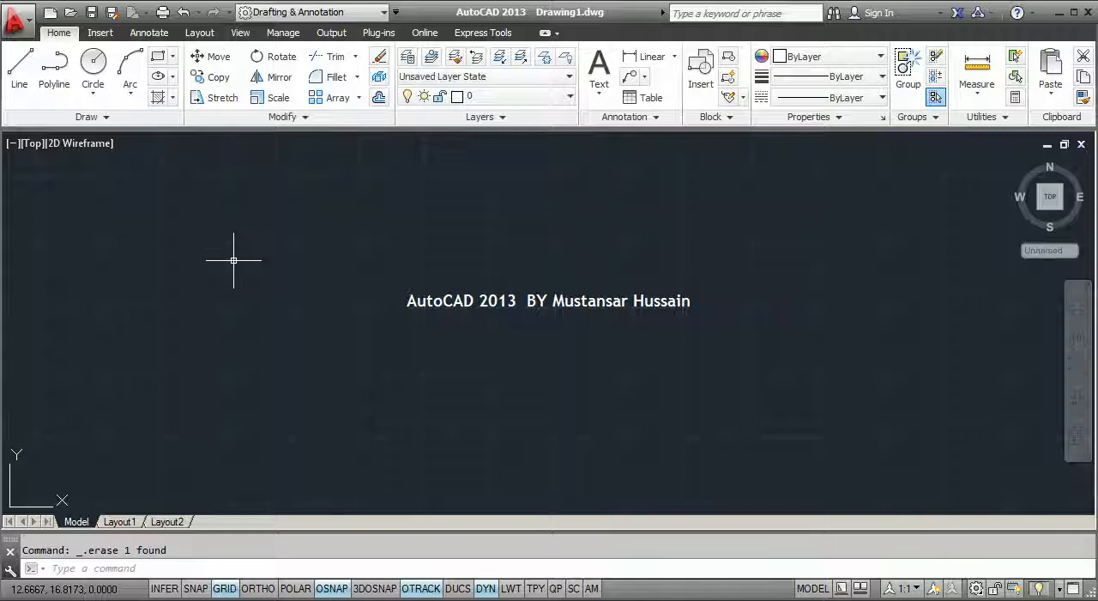
{"action": "key", "text": "Return"}
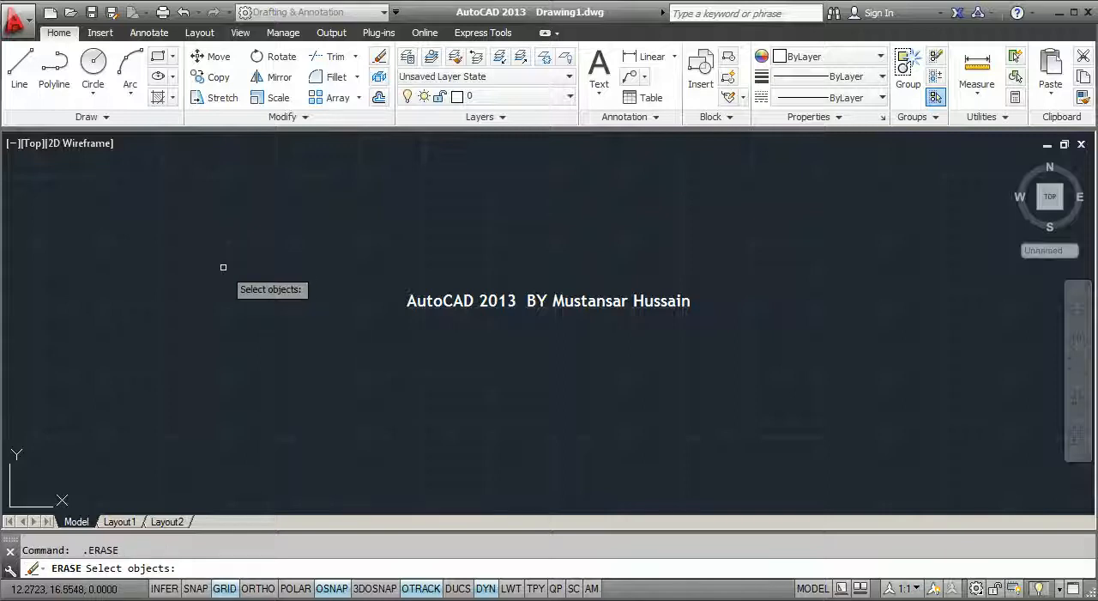
{"action": "key", "text": "Escape"}
Draw a circle with a radius of 5 in the left part of the drawing
{"action": "type", "text": "c"}
{"action": "key", "text": "Return"}
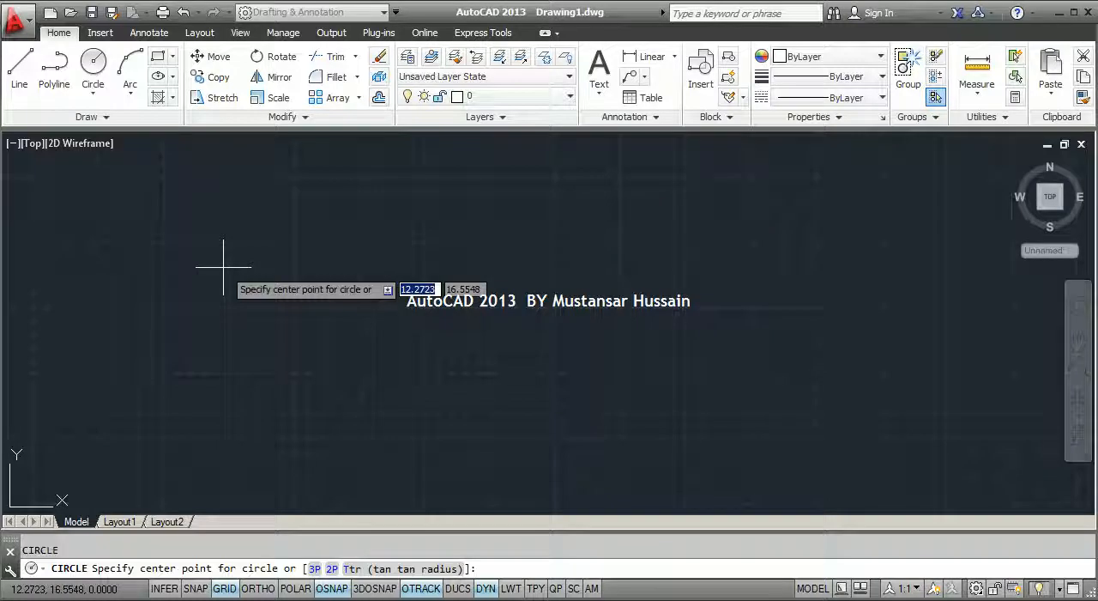
{"action": "left_click", "coordinate": [191, 256]}
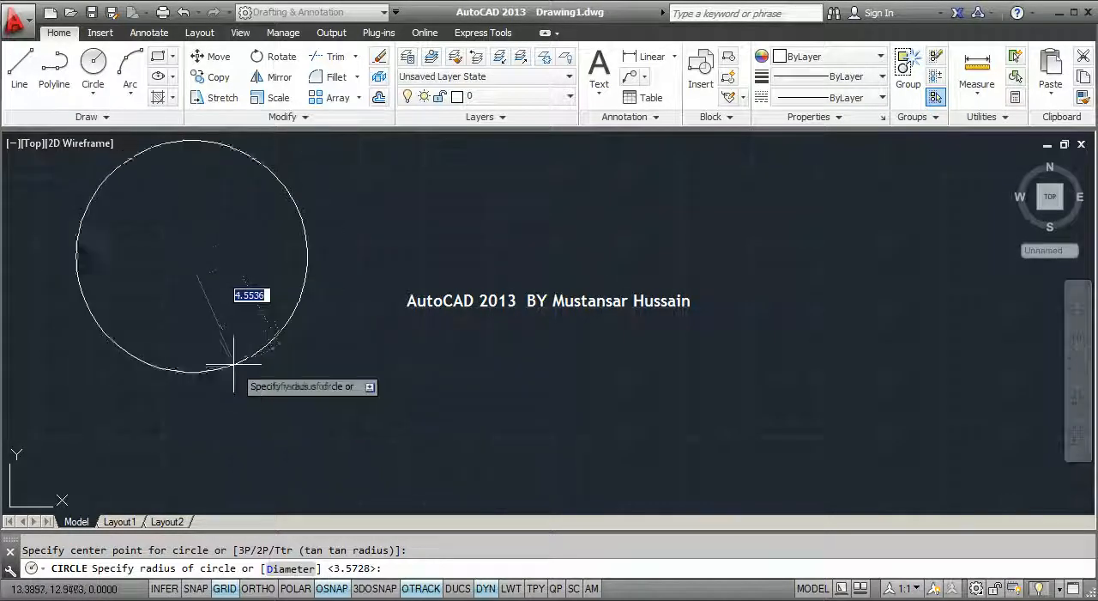
{"action": "type", "text": "5"}
{"action": "key", "text": "Return"}
Draw a second circle to the right of the first using the Diameter option with a diameter of 5
{"action": "scroll", "coordinate": [240, 296], "scroll_direction": "down", "scroll_amount": 2}
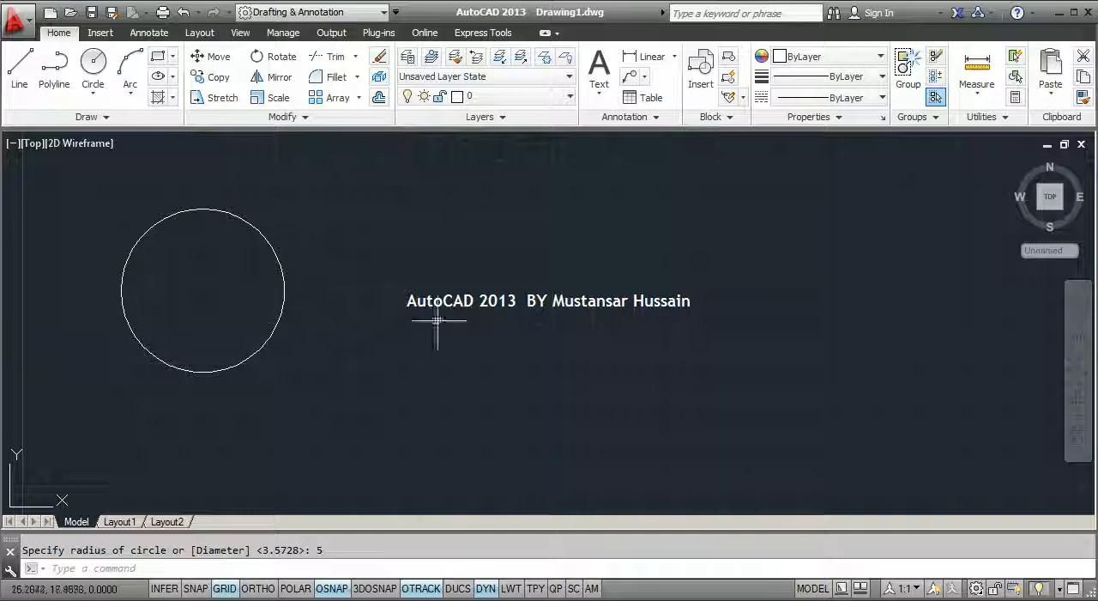
{"action": "key", "text": "Return"}
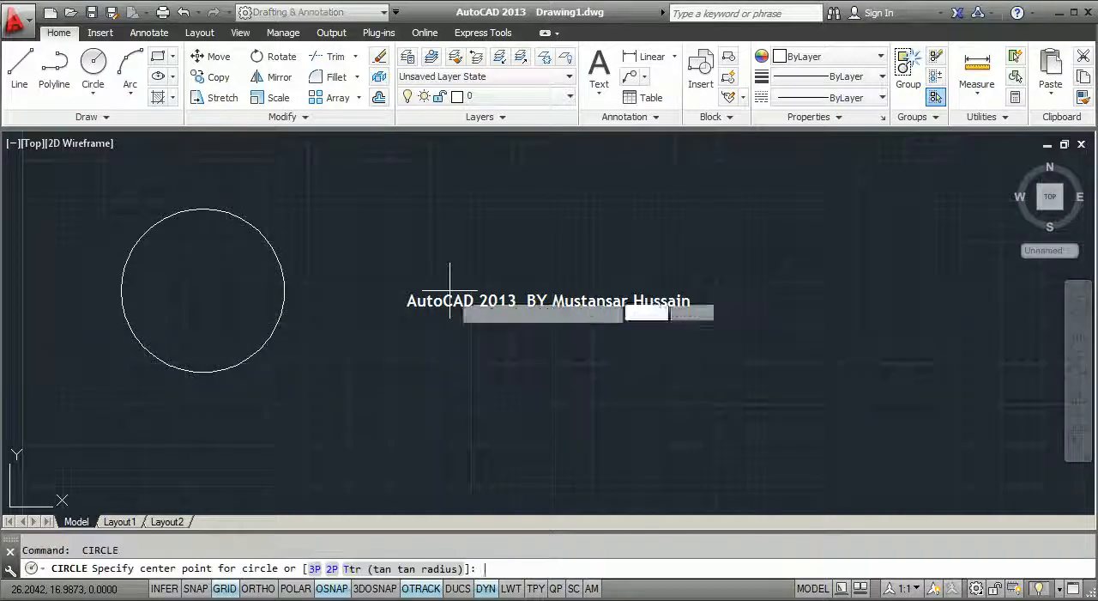
{"action": "left_click", "coordinate": [563, 268]}
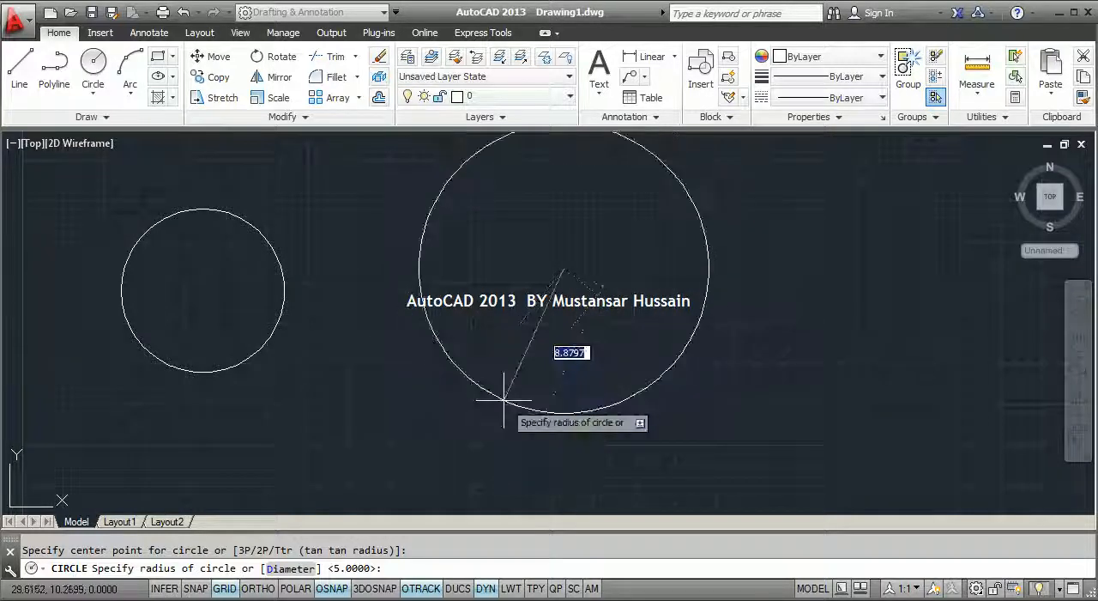
{"action": "left_click", "coordinate": [295, 570]}
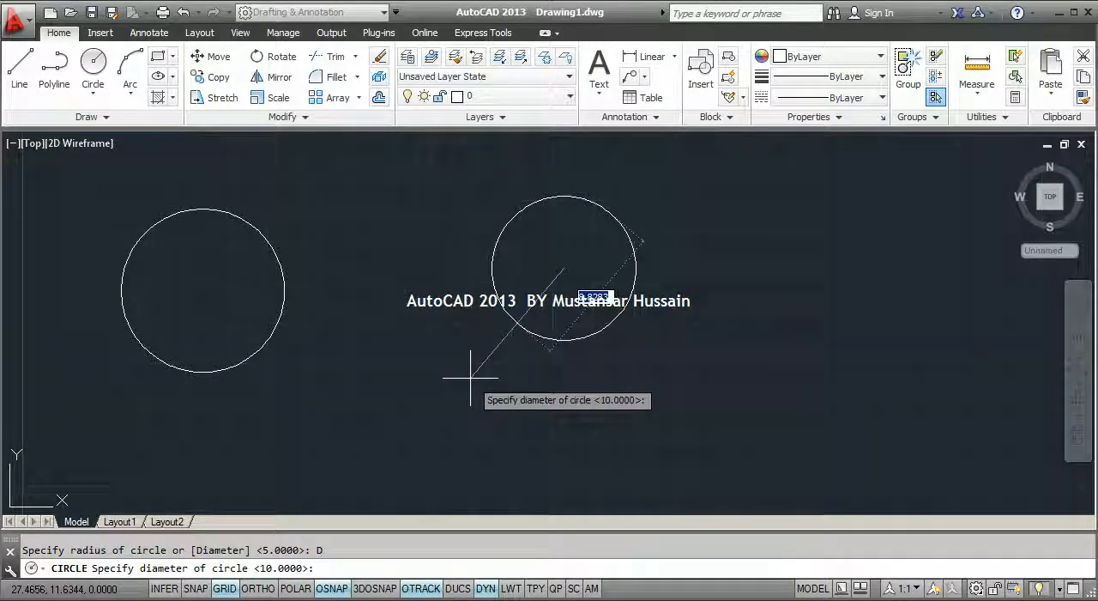
{"action": "type", "text": "5"}
{"action": "key", "text": "Return"}
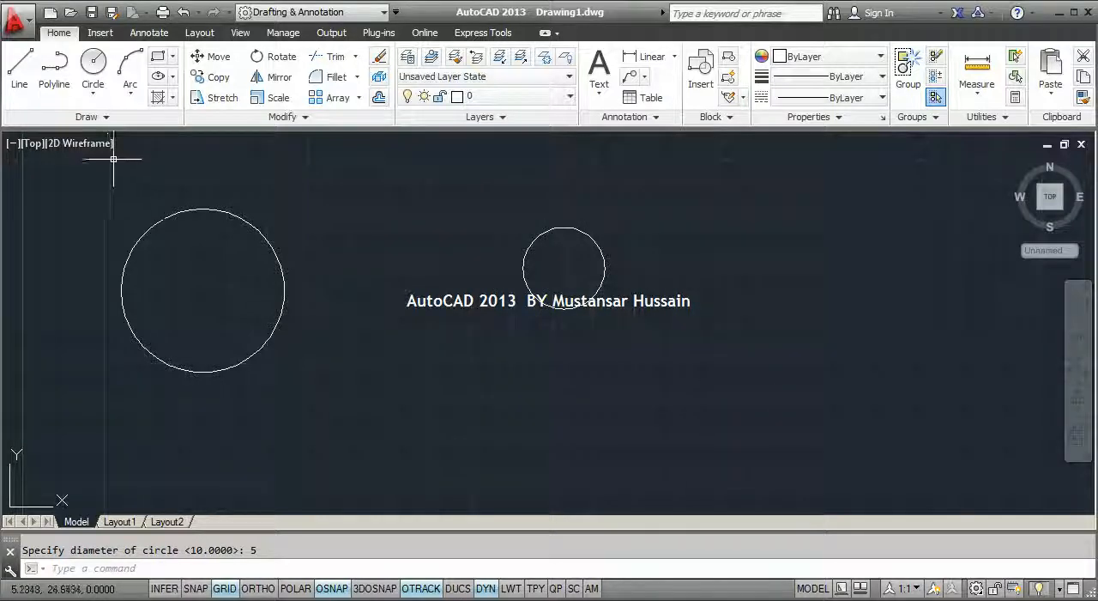
Draw a third circle to the right of the second with the Center, Diameter method and a diameter of 5
{"action": "left_click", "coordinate": [99, 101]}
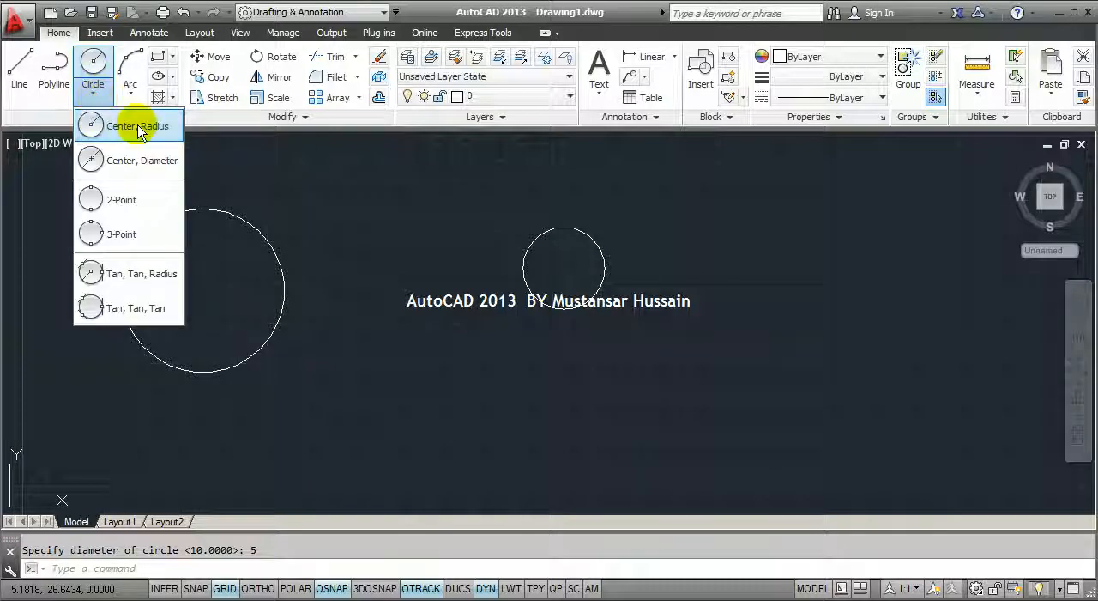
{"action": "left_click", "coordinate": [91, 160]}
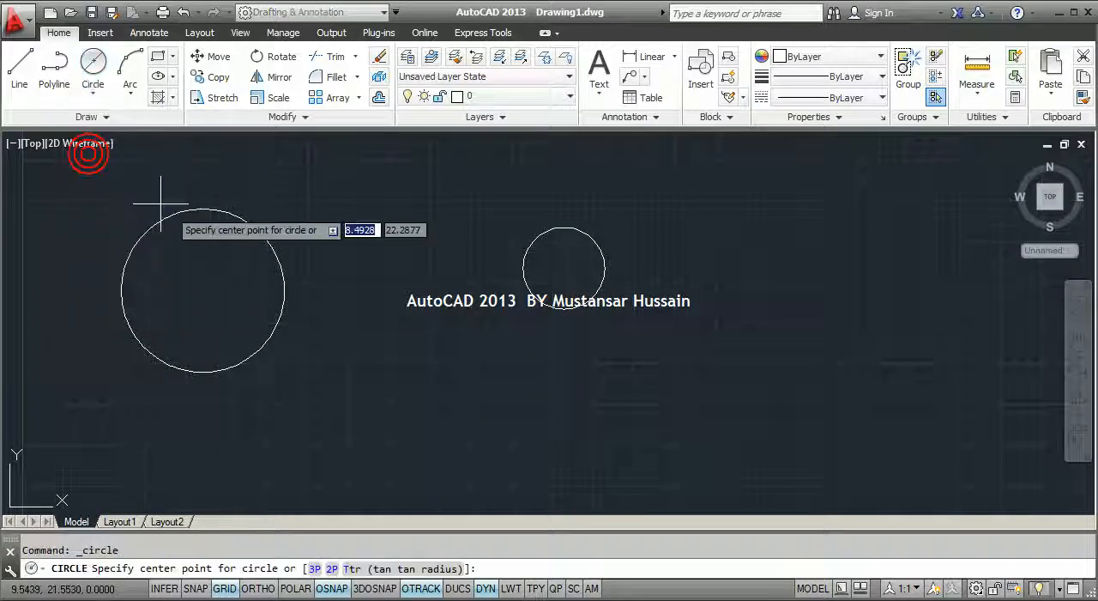
{"action": "left_click", "coordinate": [763, 273]}
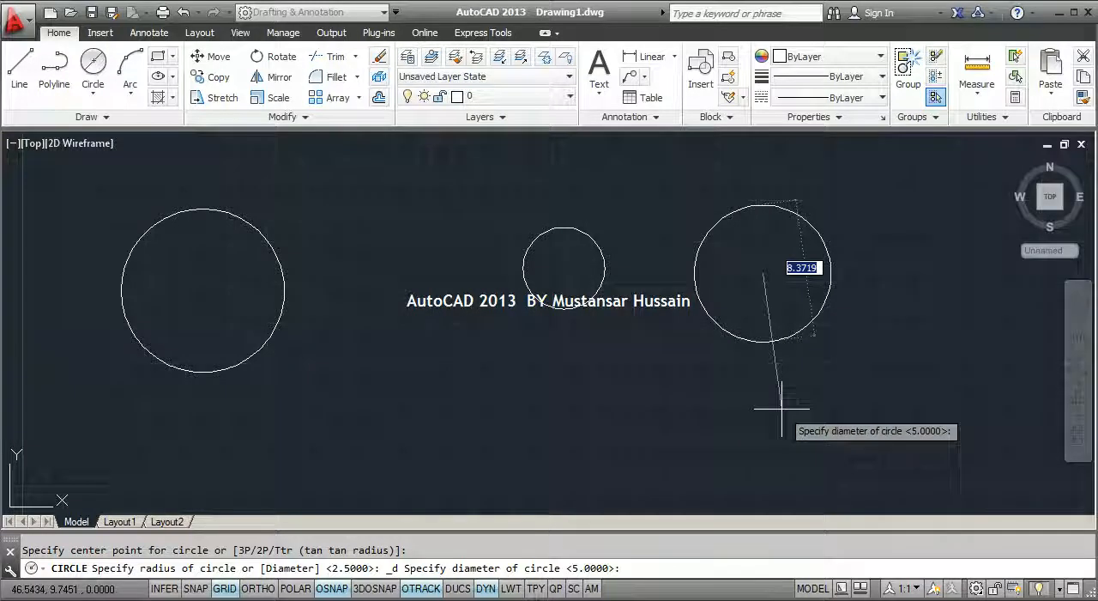
{"action": "type", "text": "5"}
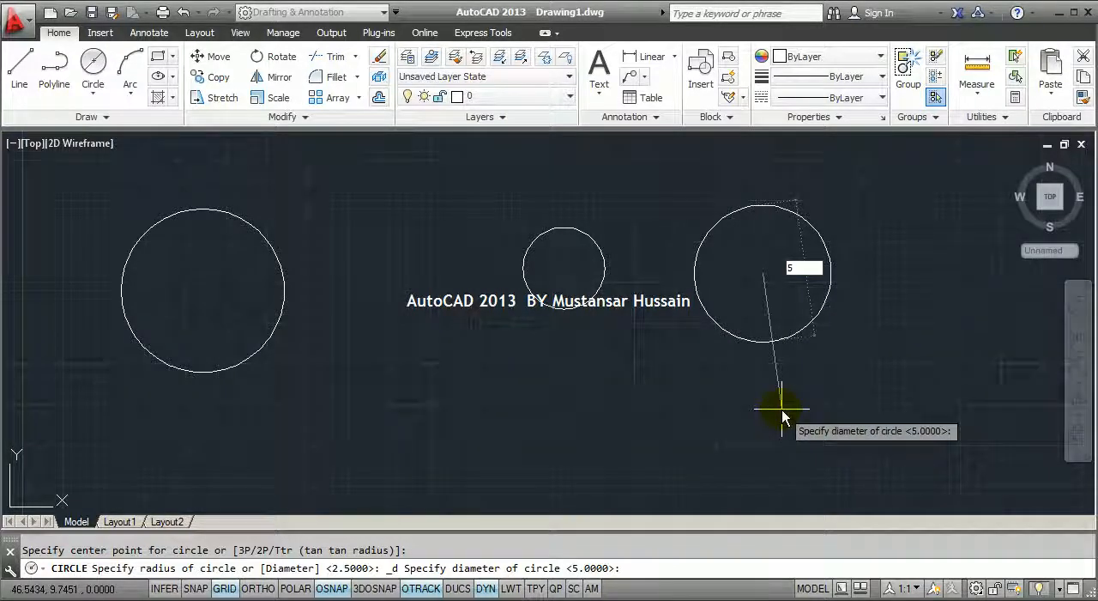
{"action": "key", "text": "Return"}
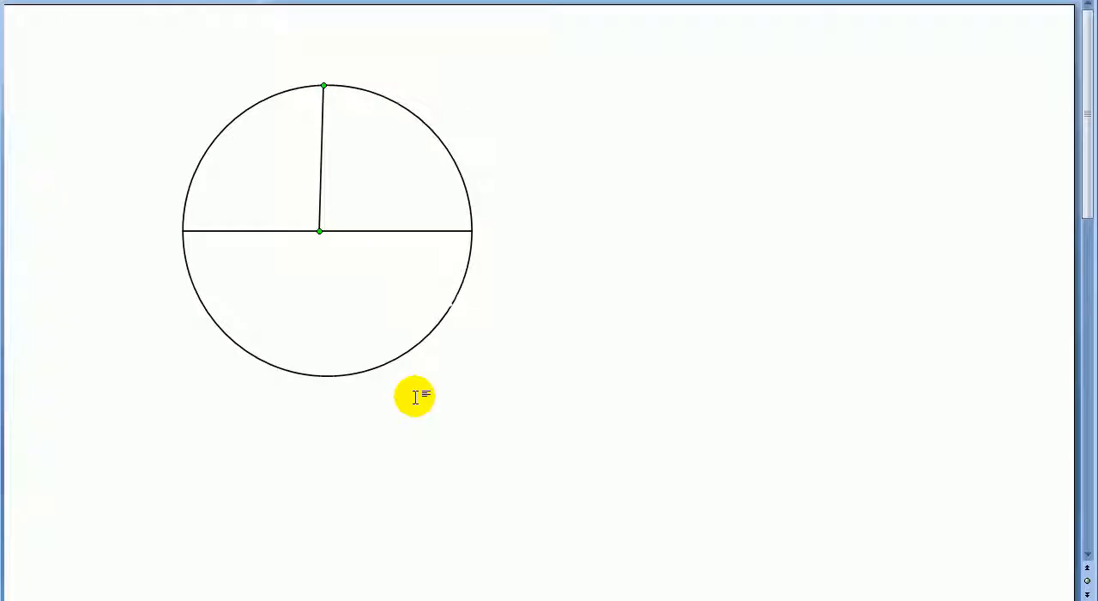
In the Word document, delete the circle together with its horizontal diameter line and its vertical radius line
{"action": "left_click", "coordinate": [415, 396]}
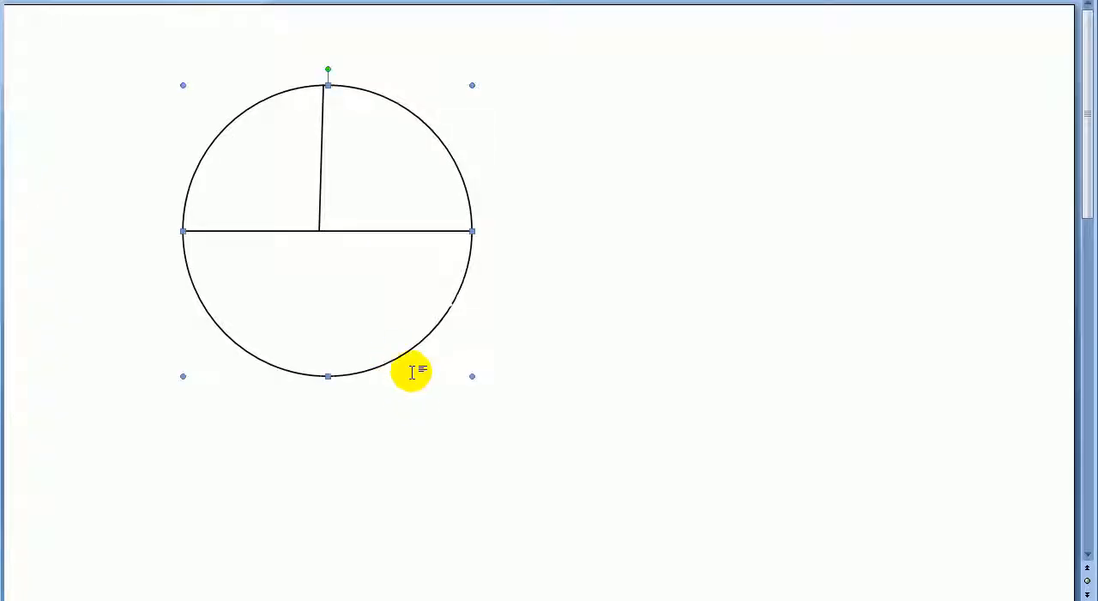
{"action": "key", "text": "Delete"}
{"action": "left_click", "coordinate": [369, 232]}
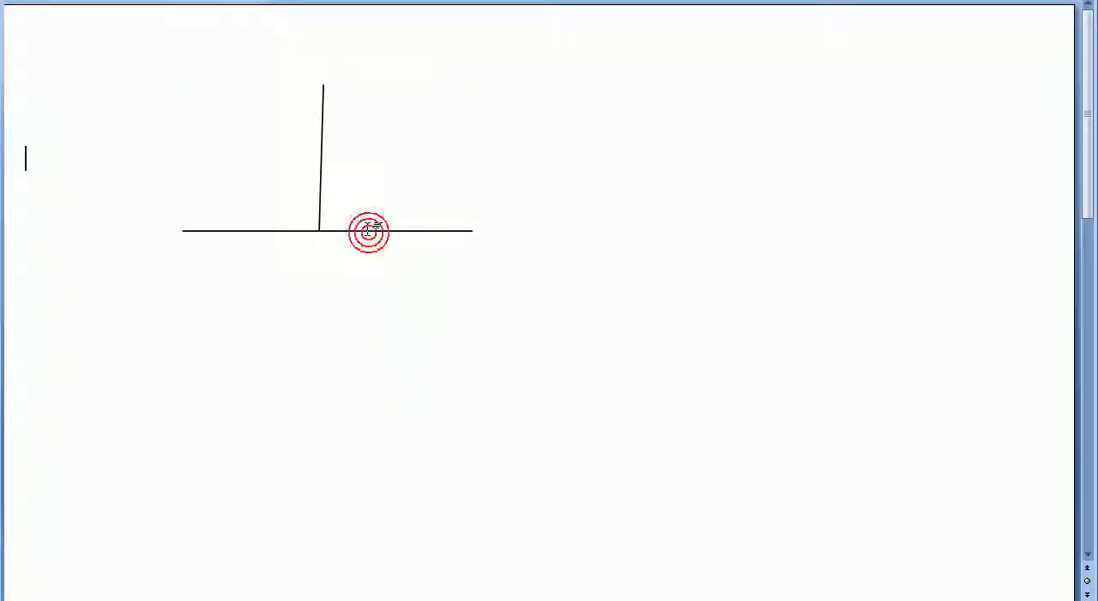
{"action": "key", "text": "Delete"}
{"action": "left_click", "coordinate": [321, 215]}
{"action": "key", "text": "Delete"}
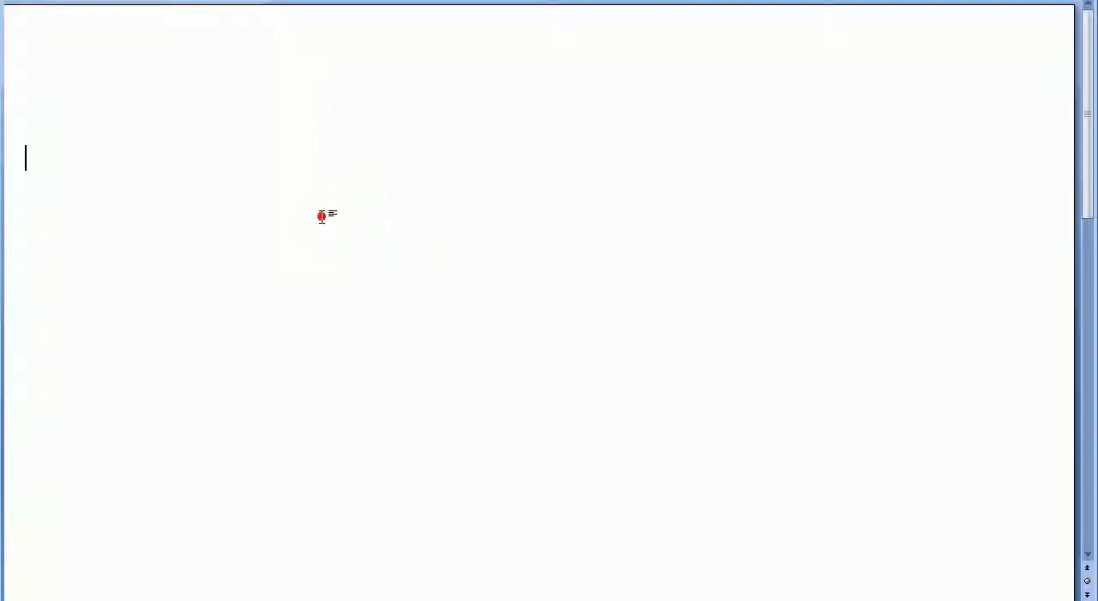
Write the command abbreviations Ddi and Dra on separate lines of the document and greatly enlarge the text
{"action": "type", "text": "ddi"}
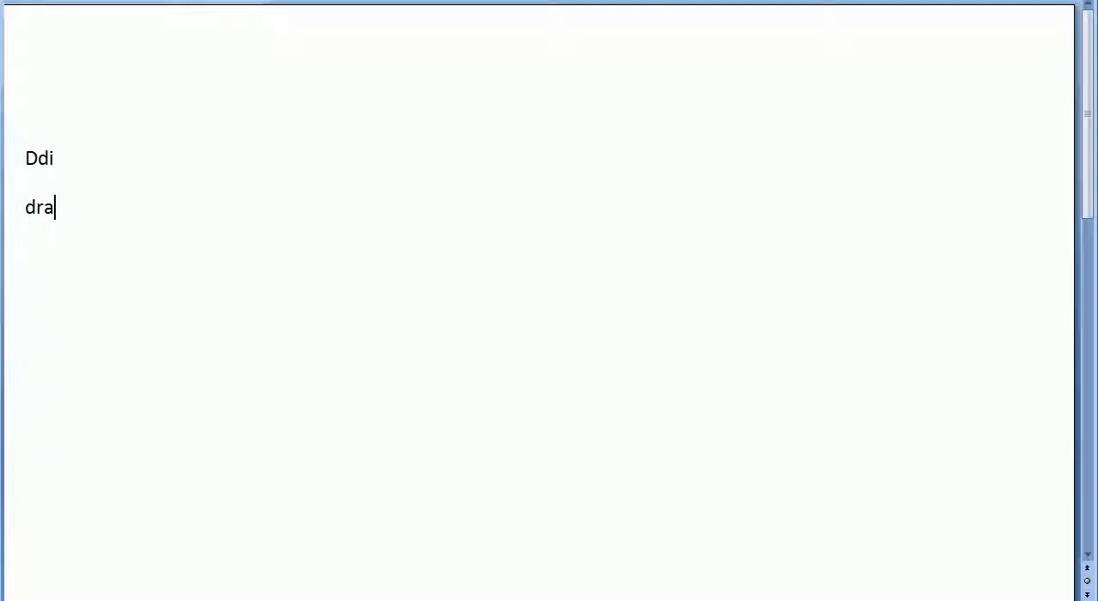
{"action": "key", "text": "ctrl+a"}
{"action": "key", "text": "ctrl+bracketright"}
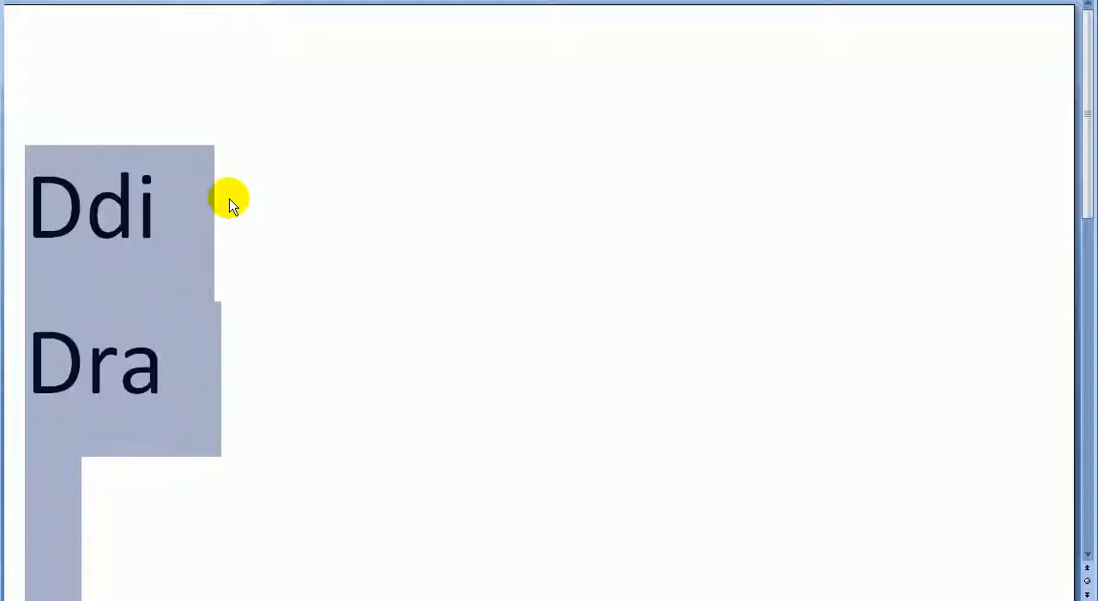
{"action": "left_click", "coordinate": [229, 200]}
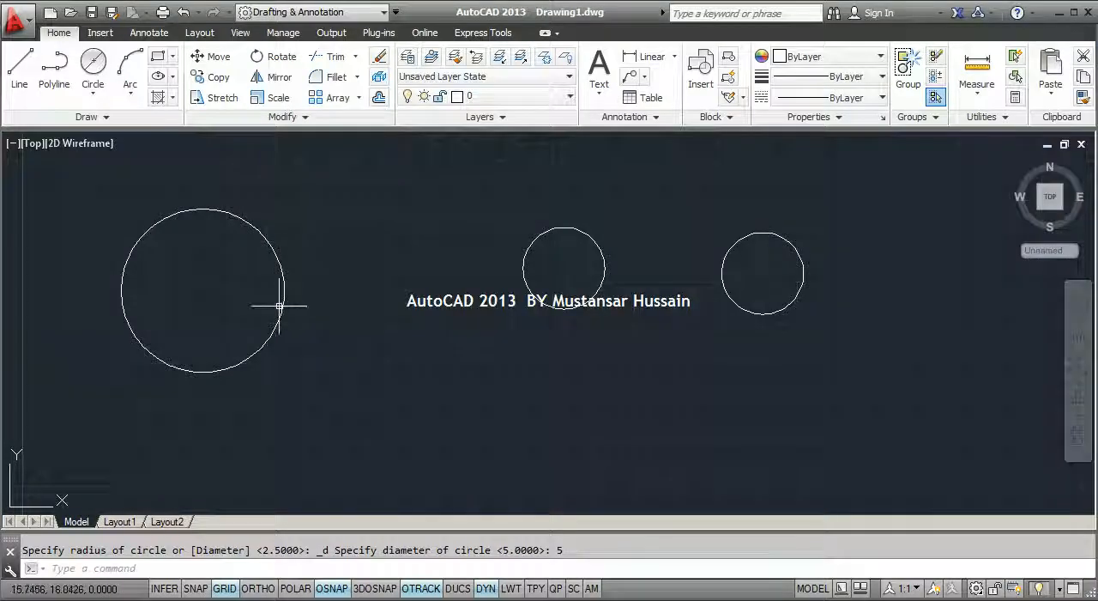
In AutoCAD, add a diameter dimension (DDI) to the large left circle, placing its text below the circle
{"action": "key", "text": "Return"}
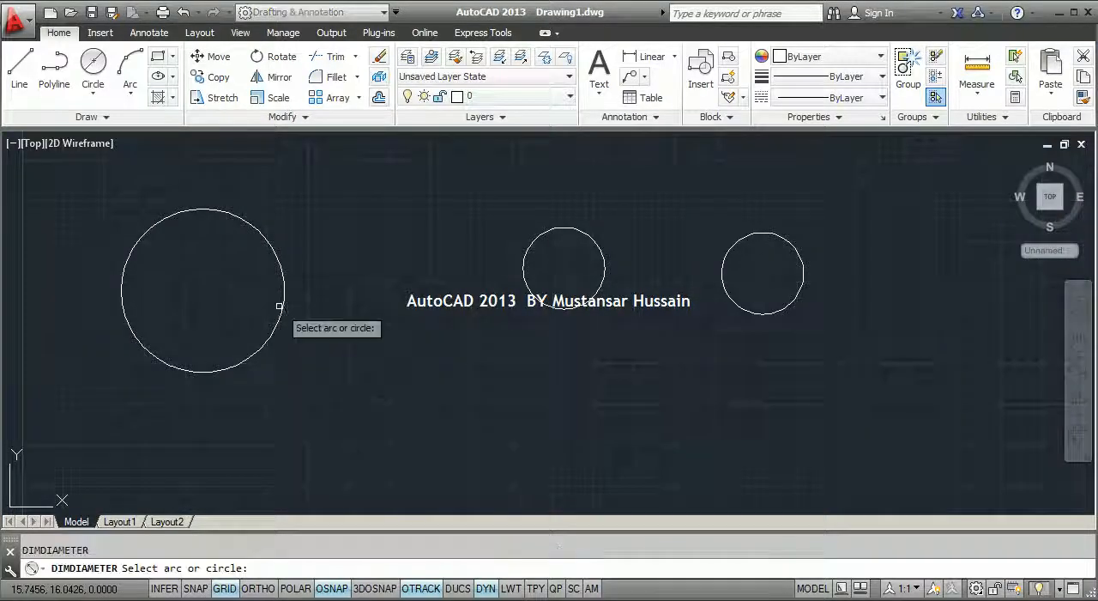
{"action": "left_click", "coordinate": [279, 321]}
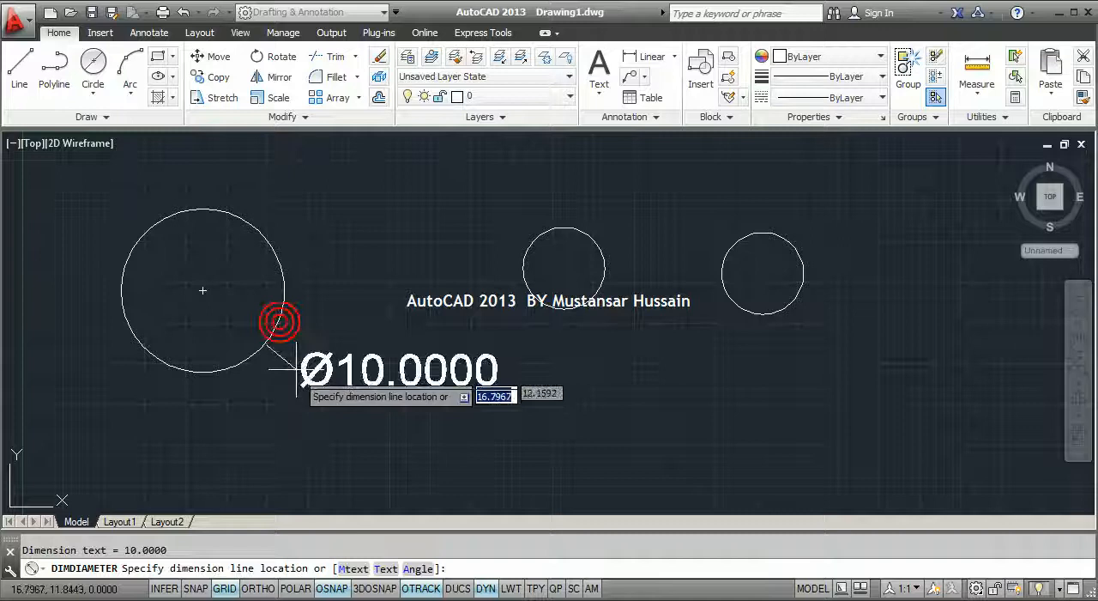
{"action": "left_click", "coordinate": [235, 457]}
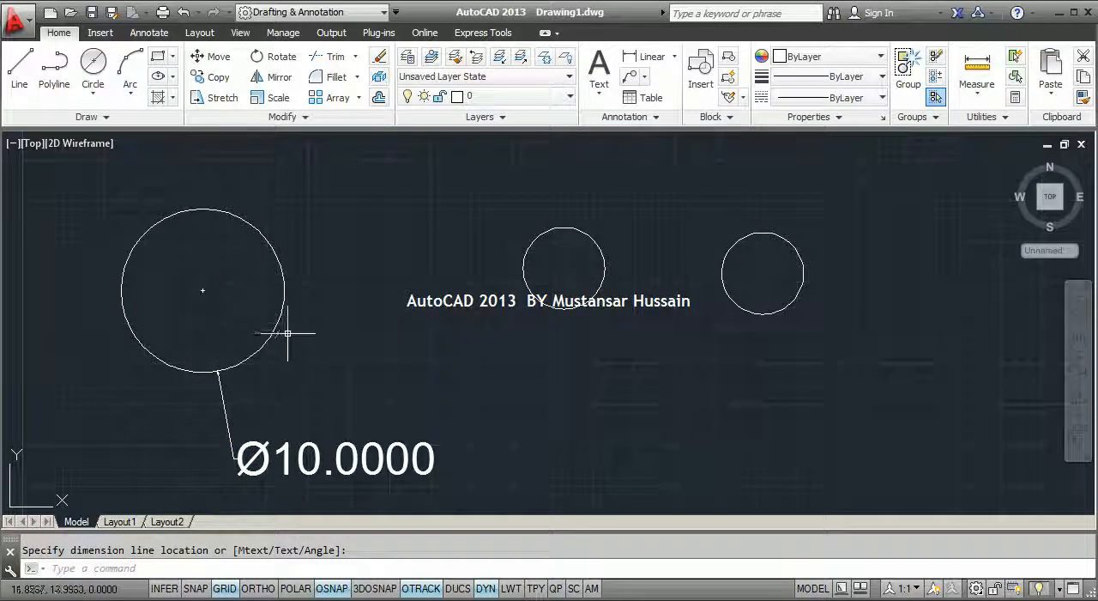
{"action": "key", "text": "Return"}
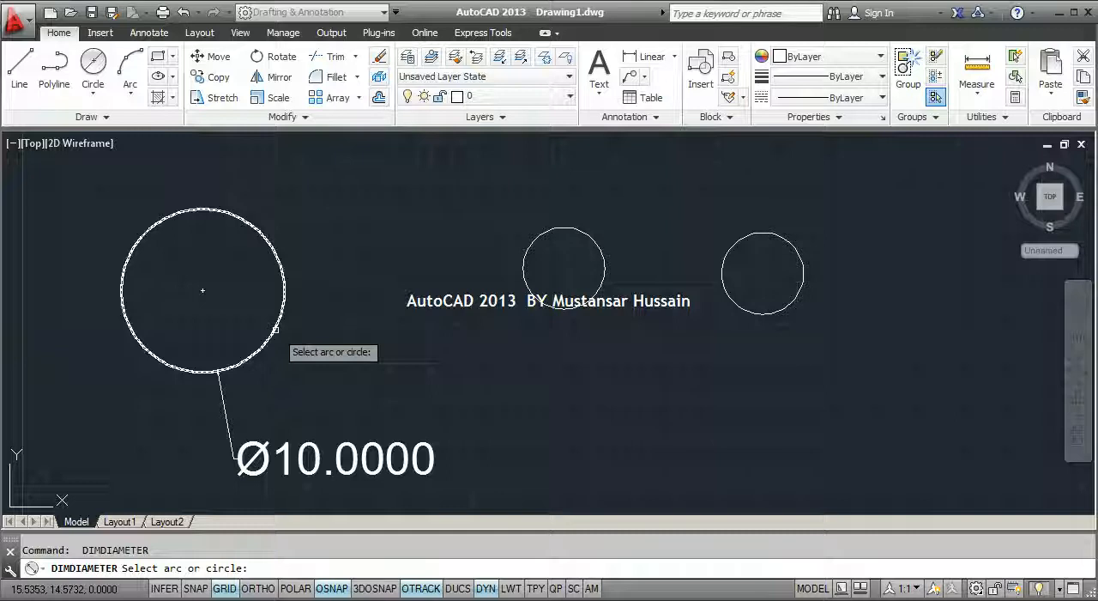
{"action": "key", "text": "Escape"}
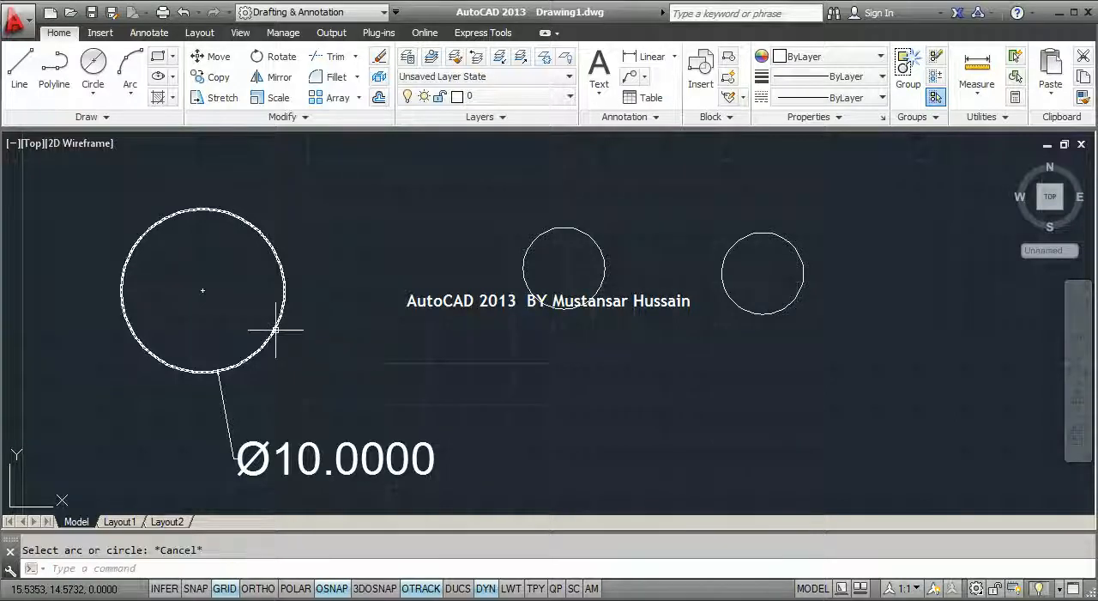
Add a radius dimension (DRA) to the large left circle, placing its text just above the diameter dimension
{"action": "type", "text": "dra"}
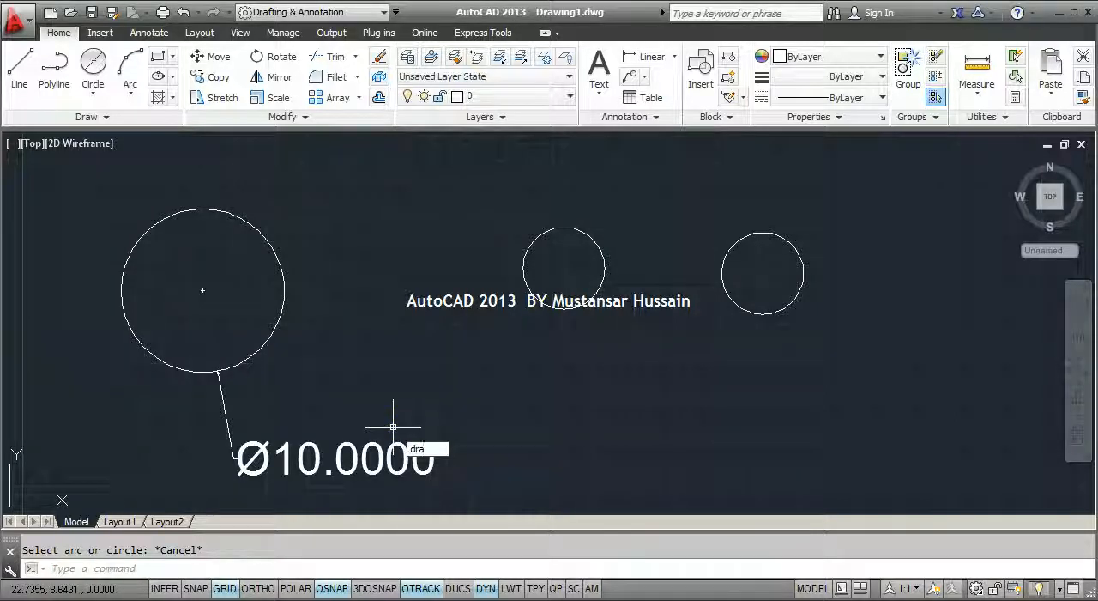
{"action": "key", "text": "Return"}
{"action": "left_click", "coordinate": [284, 291]}
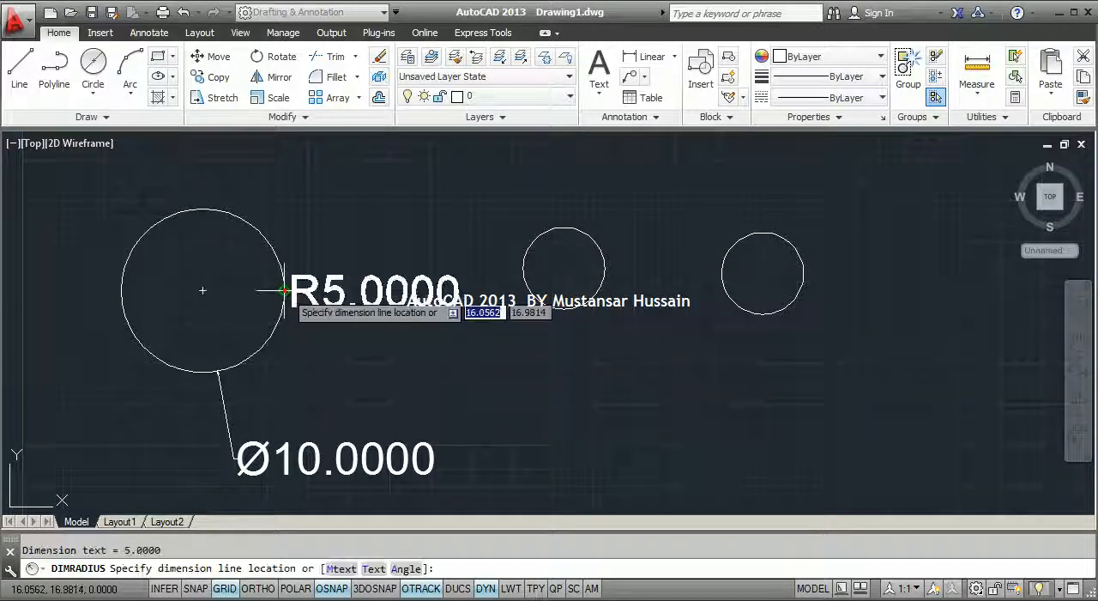
{"action": "left_click", "coordinate": [306, 379]}
Add radius dimensions to the two small circles, placing each text above its circle, outward left on the middle one and right on the other
{"action": "key", "text": "Return"}
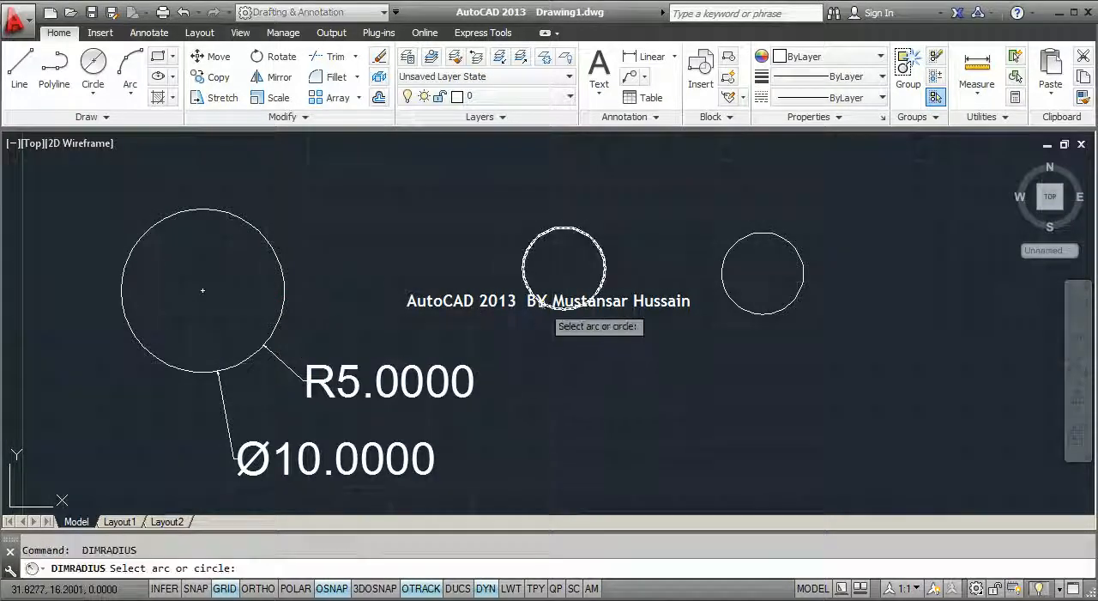
{"action": "left_click", "coordinate": [549, 306]}
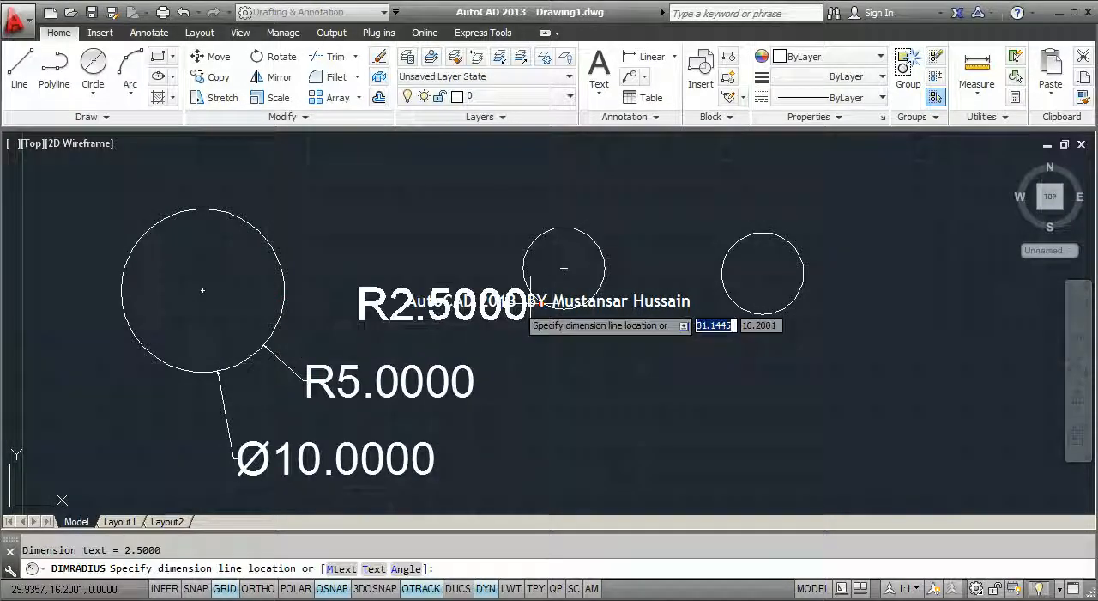
{"action": "left_click", "coordinate": [510, 183]}
{"action": "key", "text": "Return"}
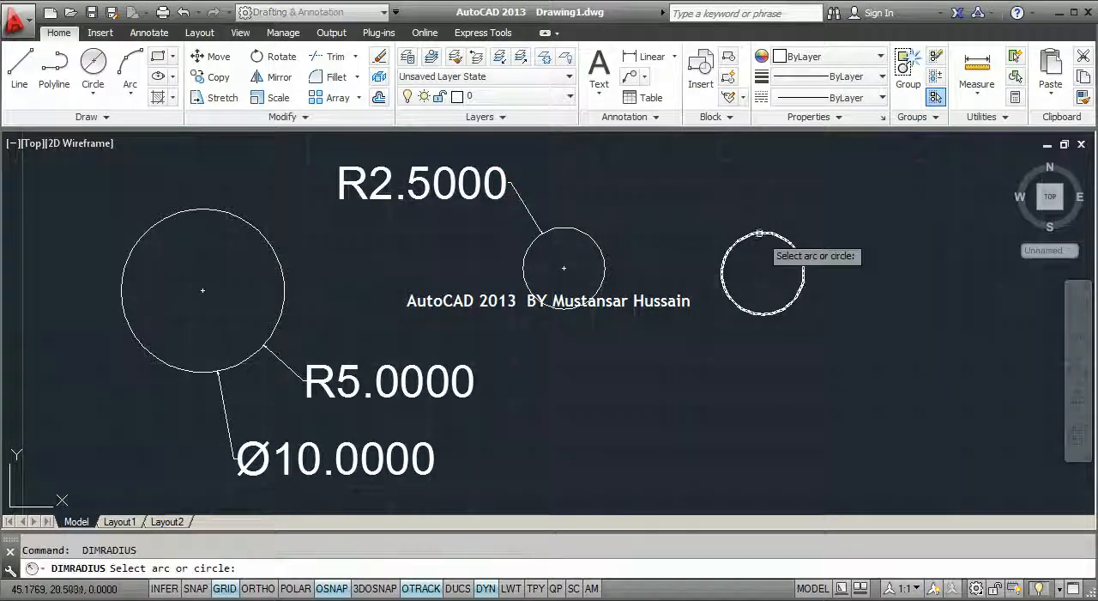
{"action": "left_click", "coordinate": [759, 235]}
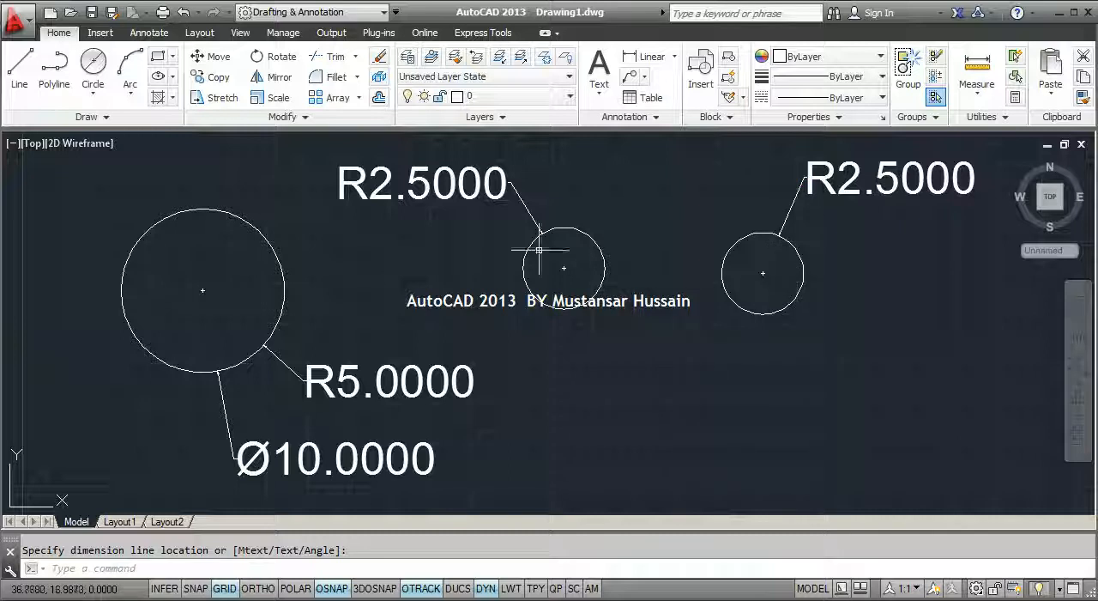
Add diameter dimensions (DDI) to the middle and right small circles, placing each text below its circle
{"action": "type", "text": "dia"}
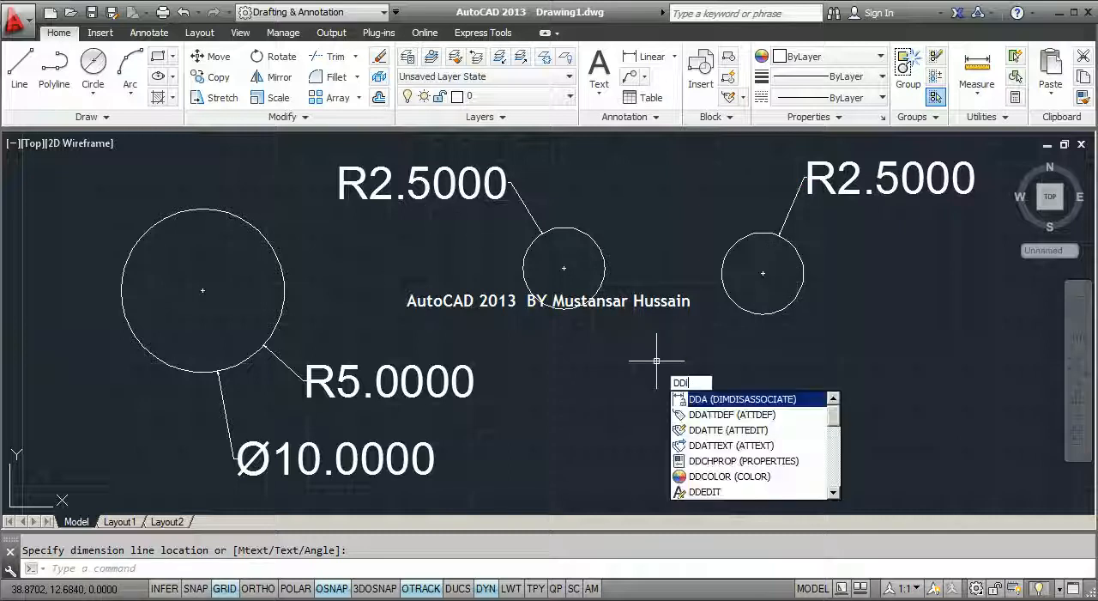
{"action": "key", "text": "Return"}
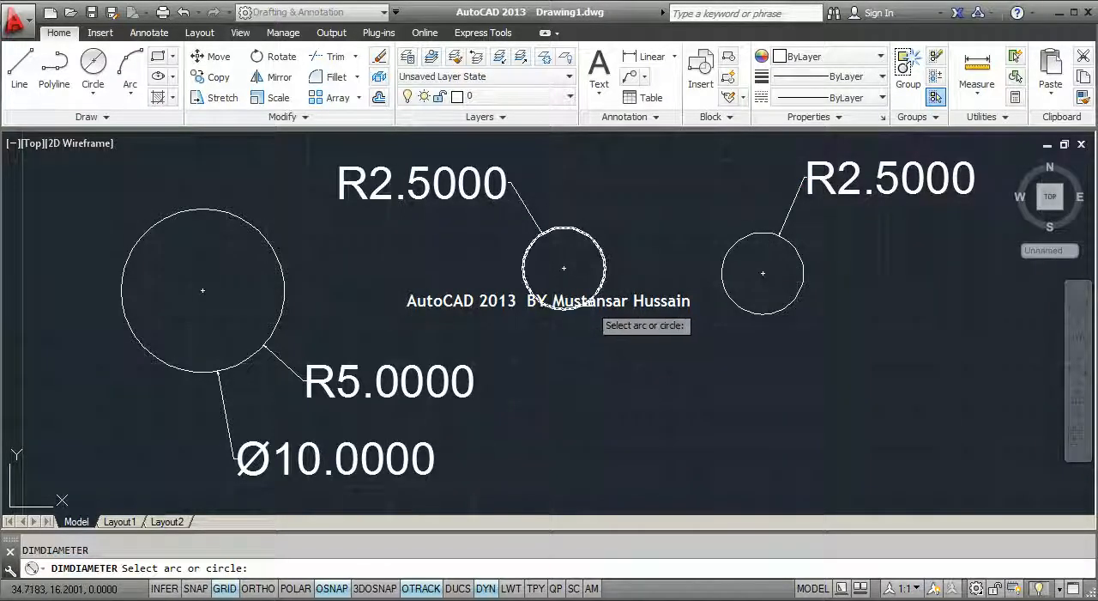
{"action": "left_click", "coordinate": [583, 299]}
{"action": "left_click", "coordinate": [569, 418]}
{"action": "key", "text": "Return"}
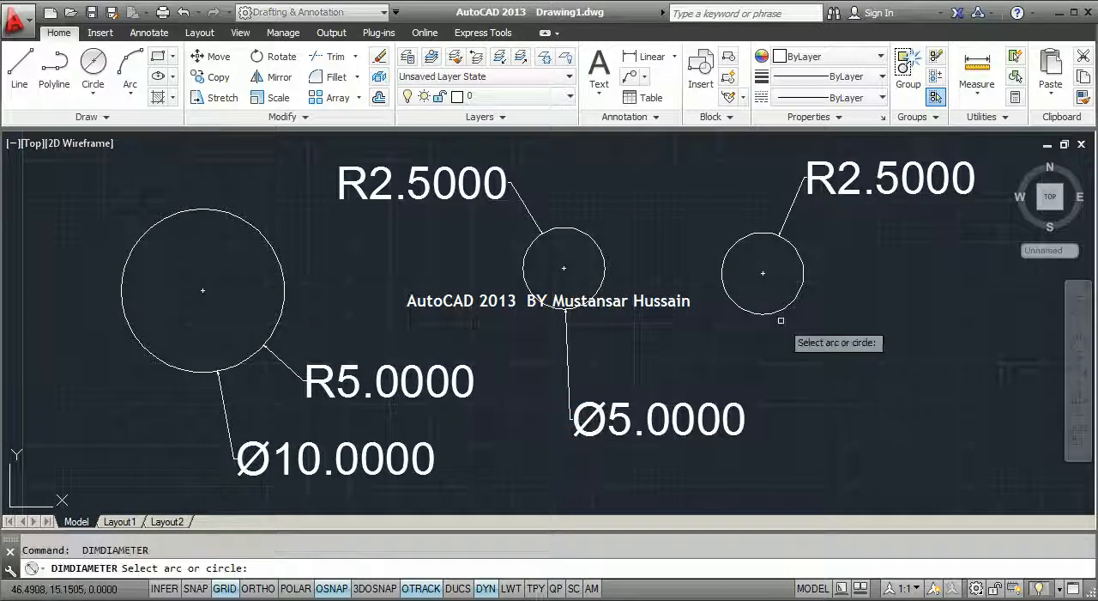
{"action": "left_click", "coordinate": [775, 312]}
{"action": "left_click", "coordinate": [823, 388]}
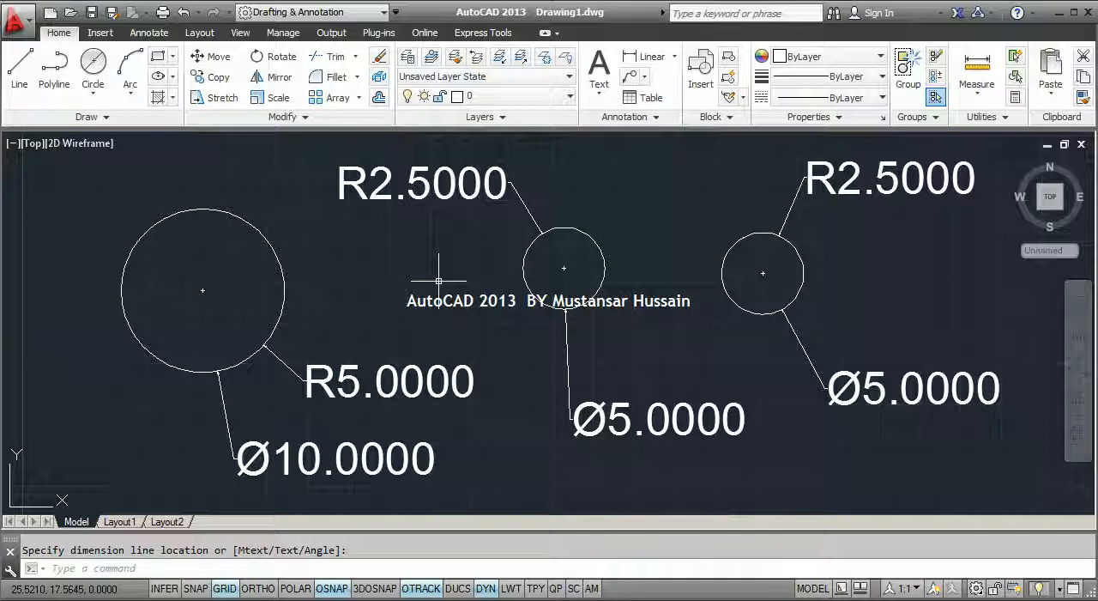
Delete the radius and diameter dimensions of the large left circle
{"action": "left_click", "coordinate": [440, 380]}
{"action": "left_click", "coordinate": [424, 385]}
{"action": "left_click", "coordinate": [397, 446]}
{"action": "key", "text": "Delete"}
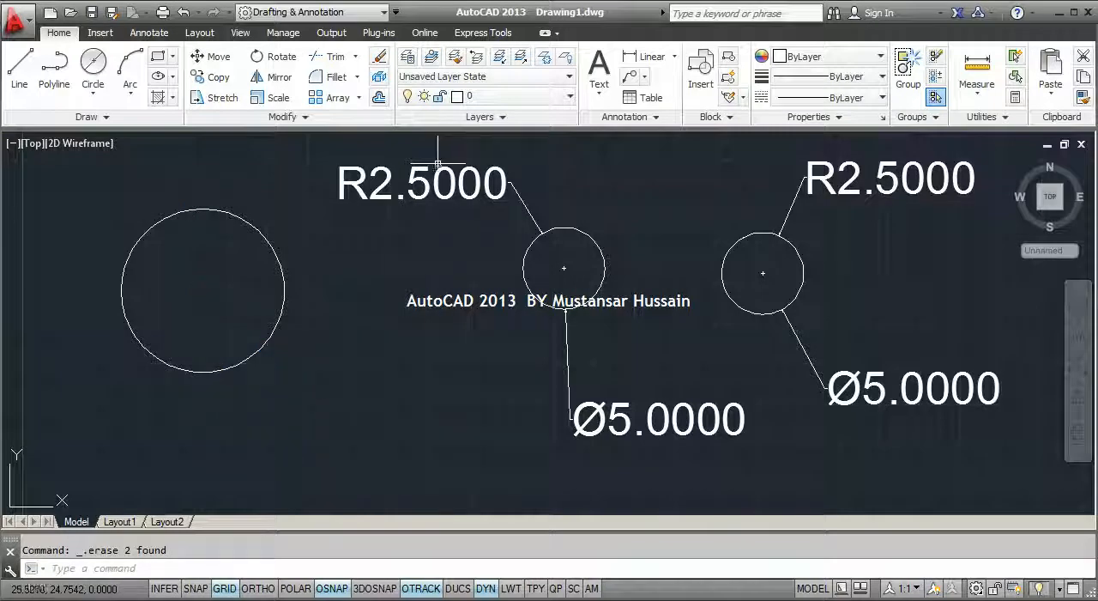
Dimension the large left circle's diameter with the ribbon's Diameter dimension tool, placing the text just below the circle
{"action": "left_click", "coordinate": [676, 57]}
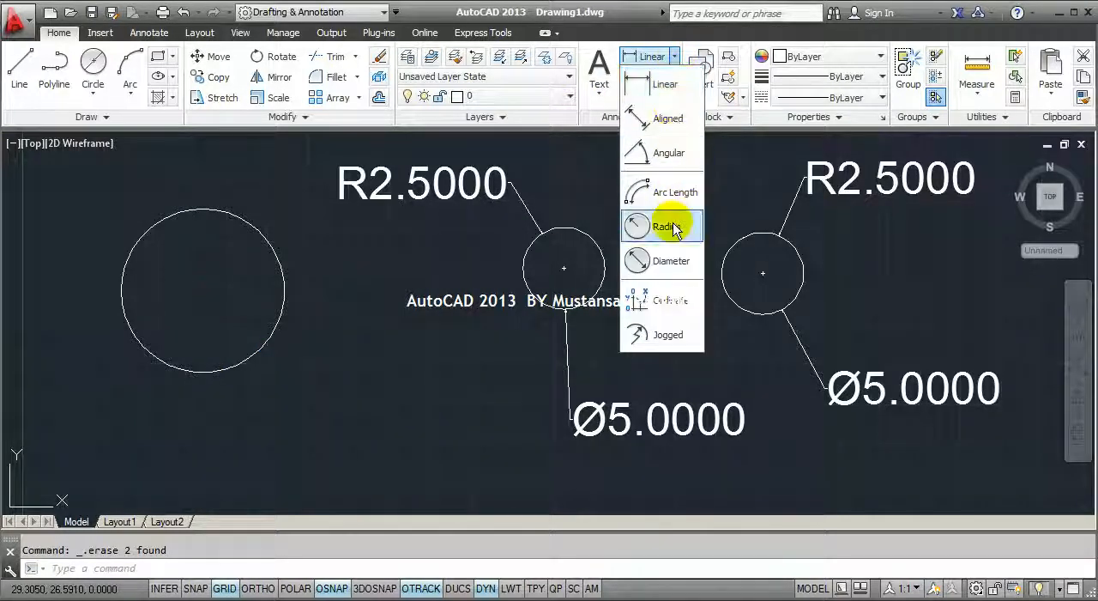
{"action": "left_click", "coordinate": [655, 264]}
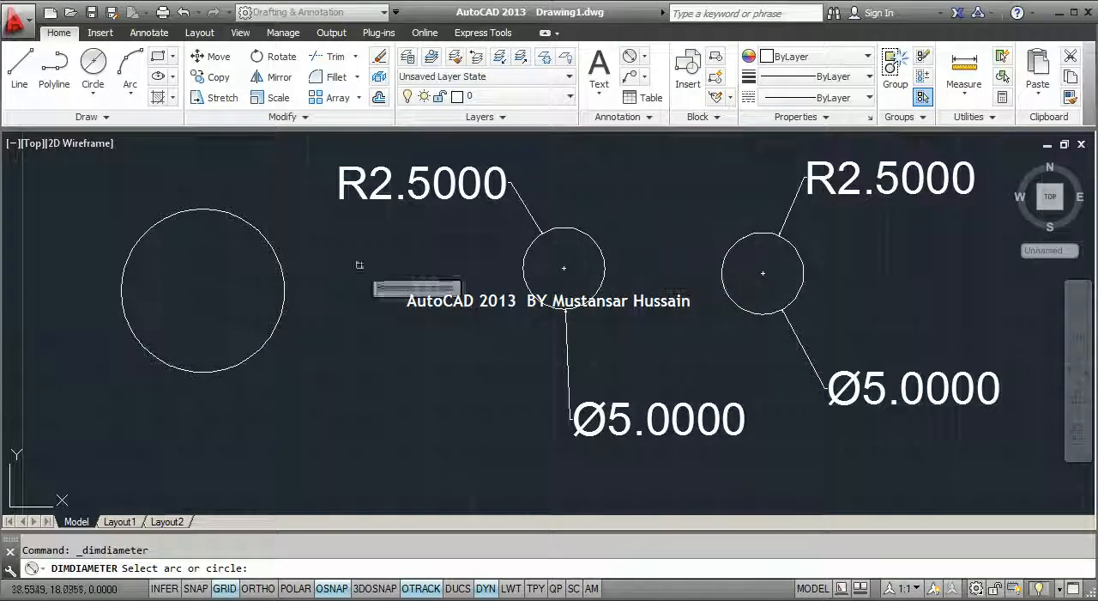
{"action": "left_click", "coordinate": [282, 322]}
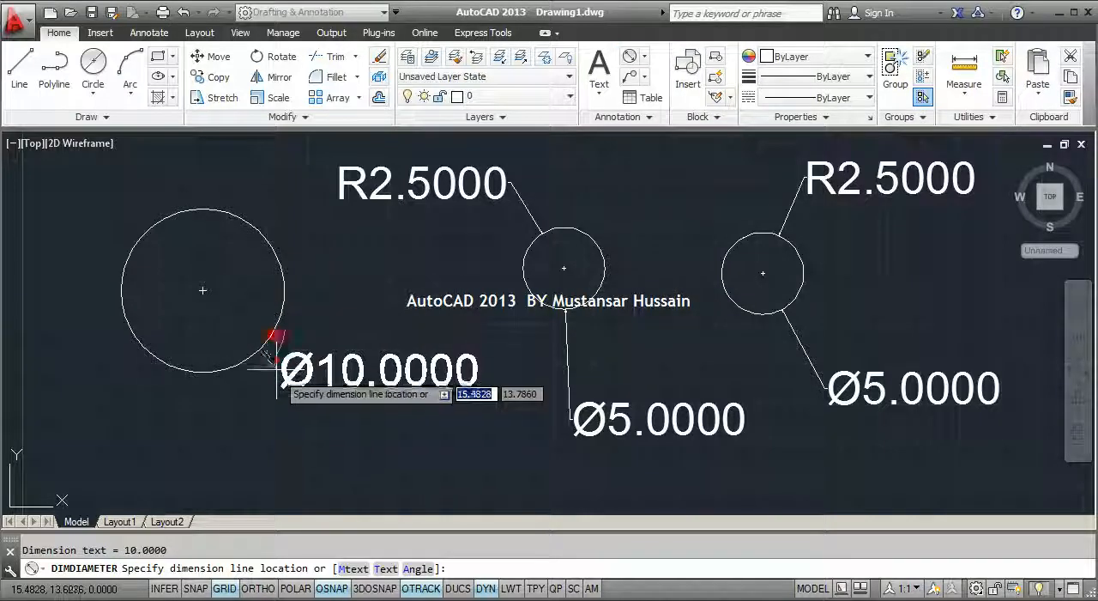
{"action": "left_click", "coordinate": [248, 419]}
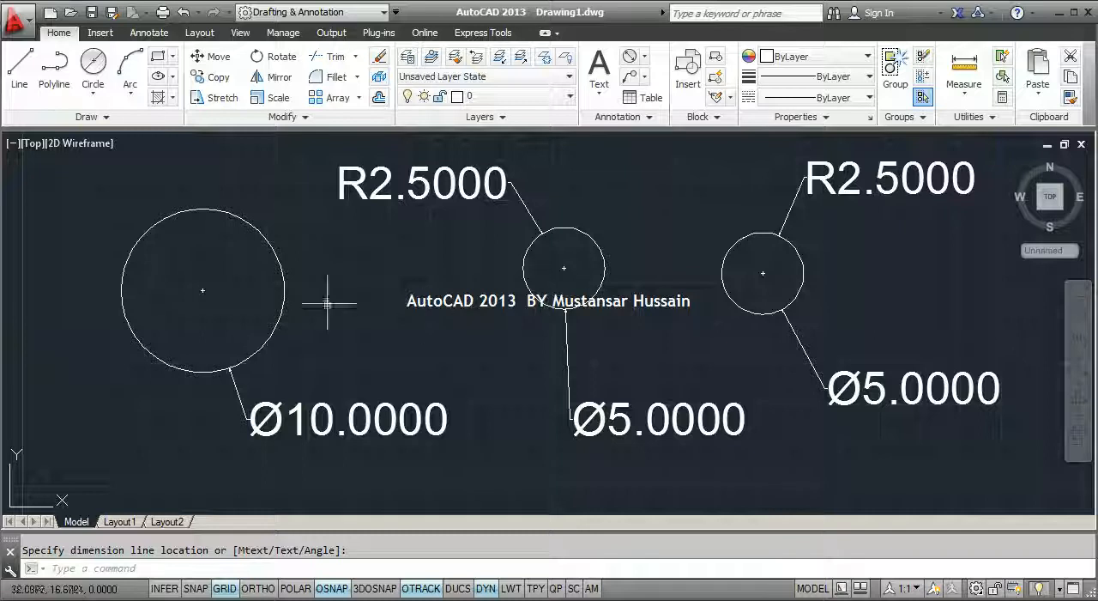
Show the available methods for drawing a circle
{"action": "left_click", "coordinate": [93, 93]}
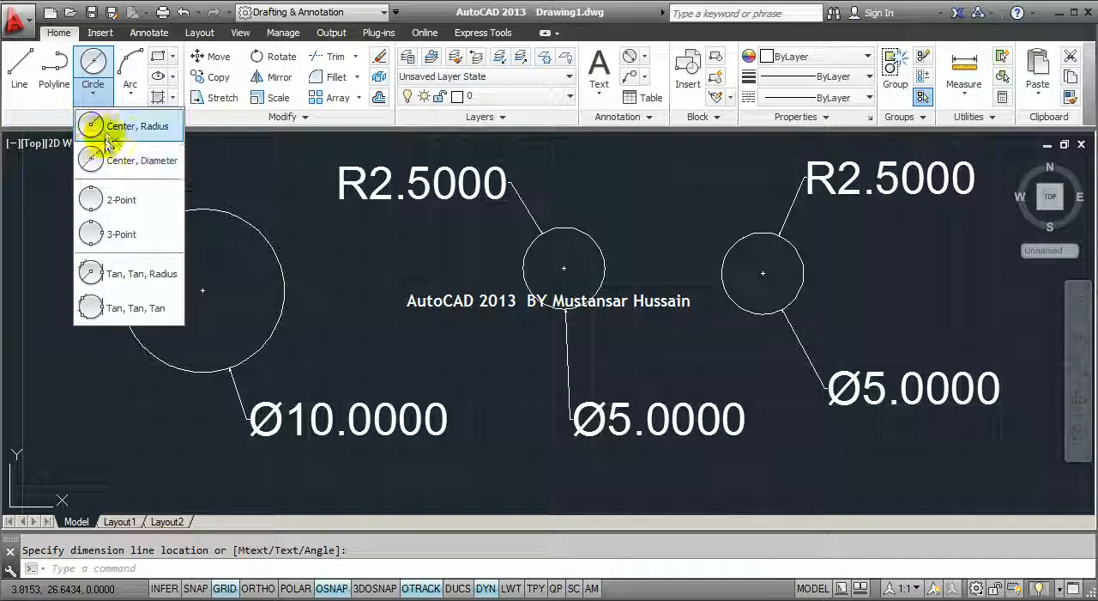